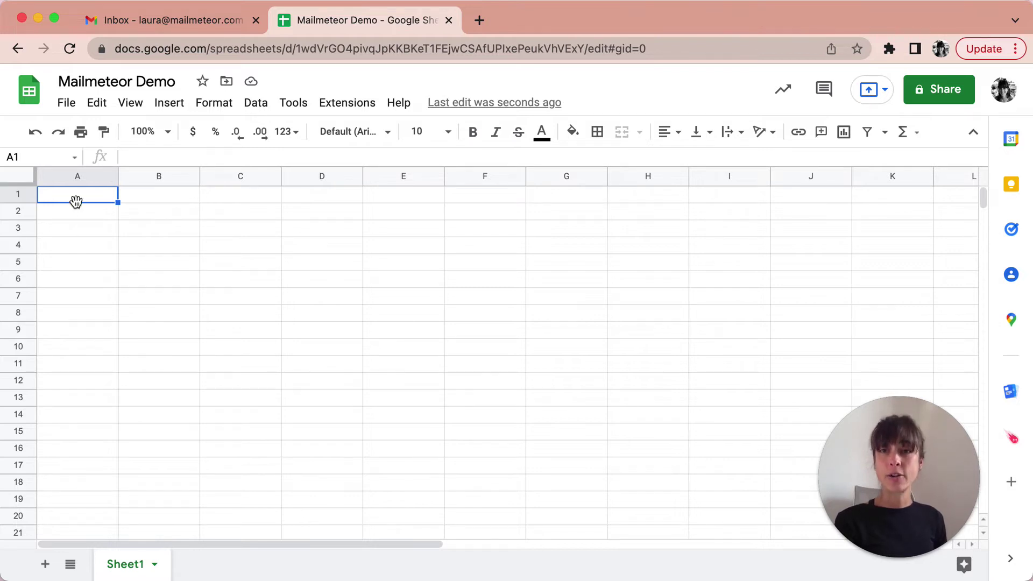
# Step: Enter the headers Name, Email and Company in cells A1, B1 and C1
pyautogui.write('Name')
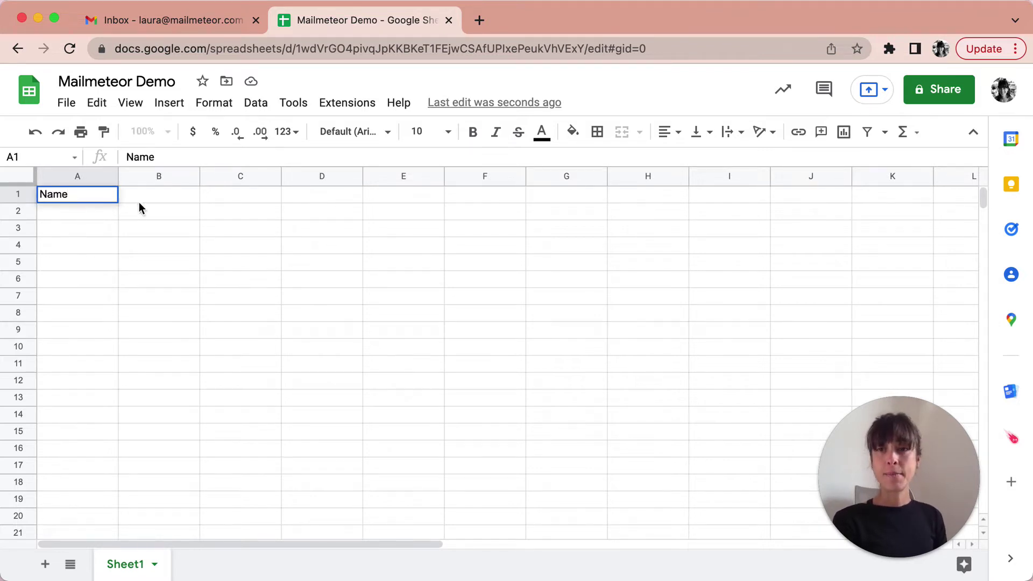
pyautogui.click(147, 197)
pyautogui.write('Email')
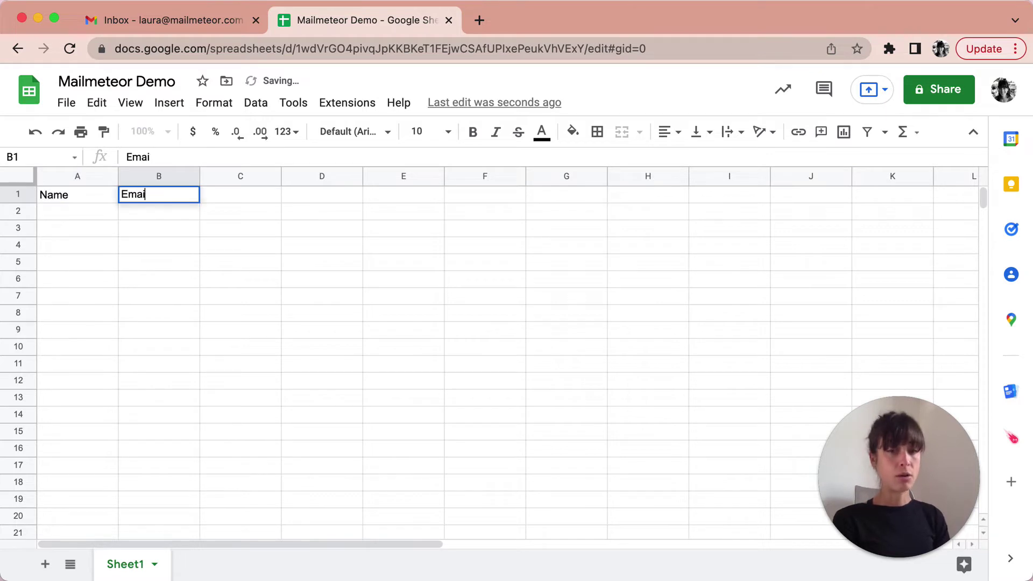
pyautogui.click(229, 197)
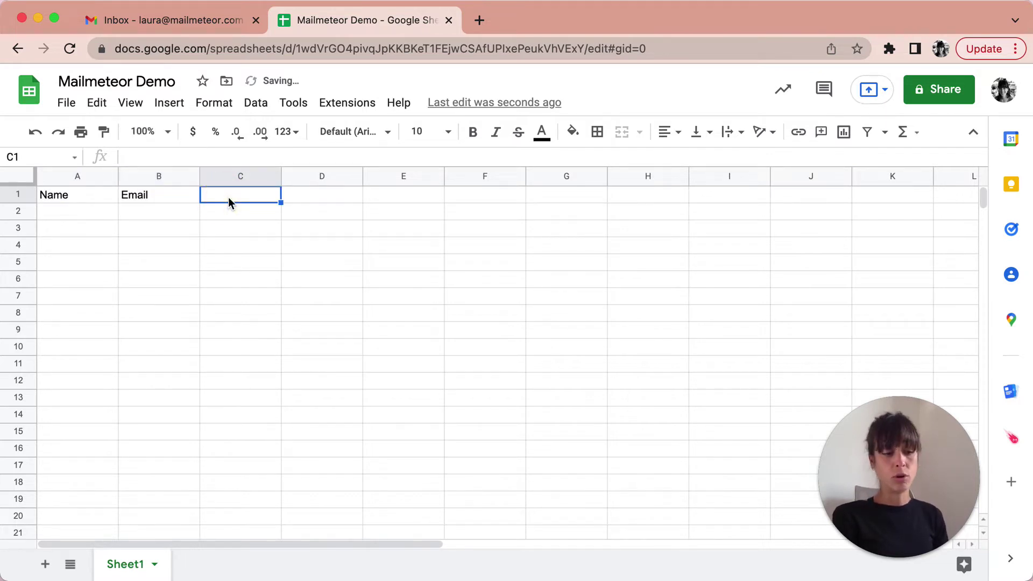
pyautogui.write('Company')
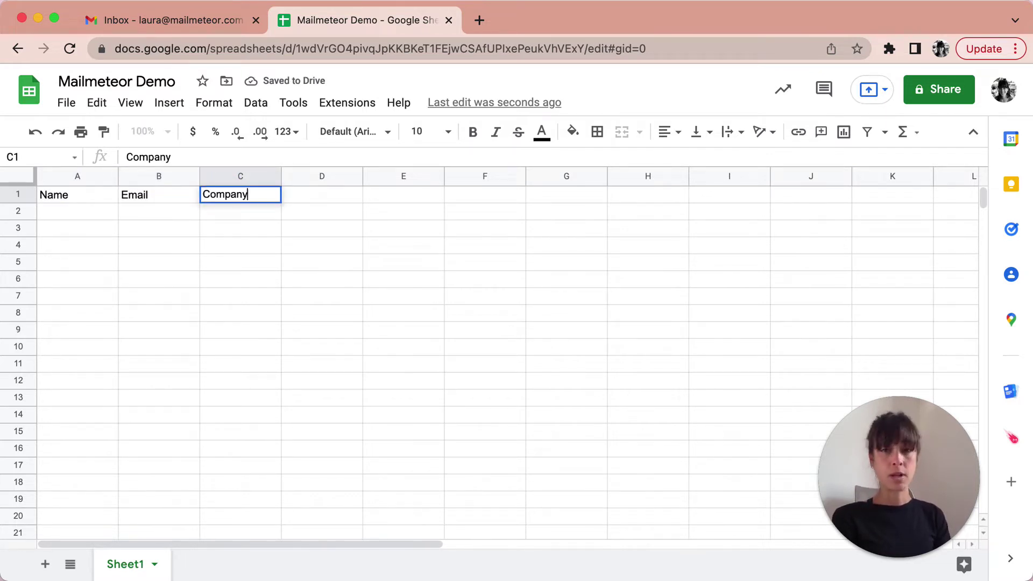
pyautogui.click(221, 225)
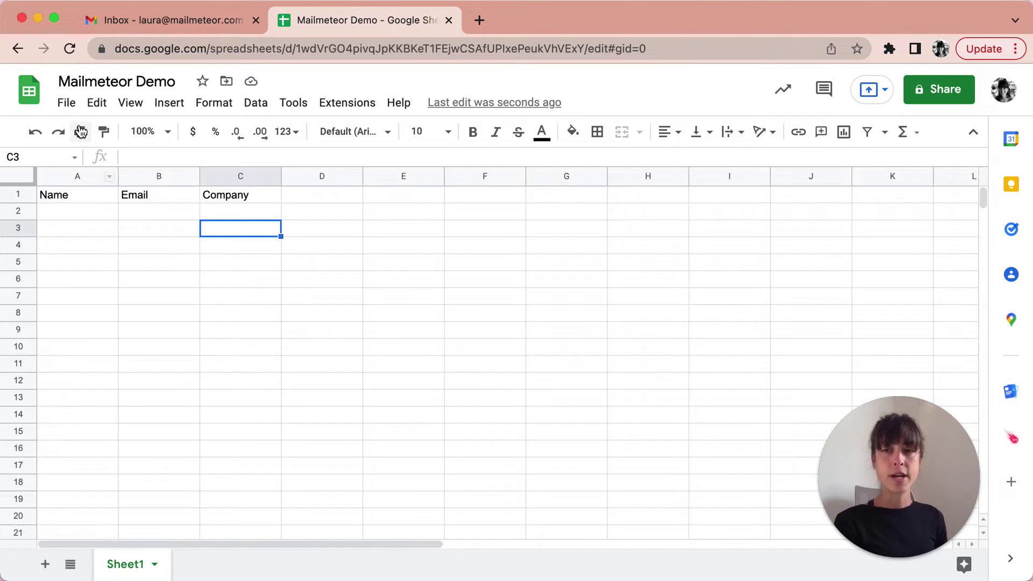
# Step: Import Contact list.xlsx from My Drive as a new spreadsheet and open it
pyautogui.click(67, 102)
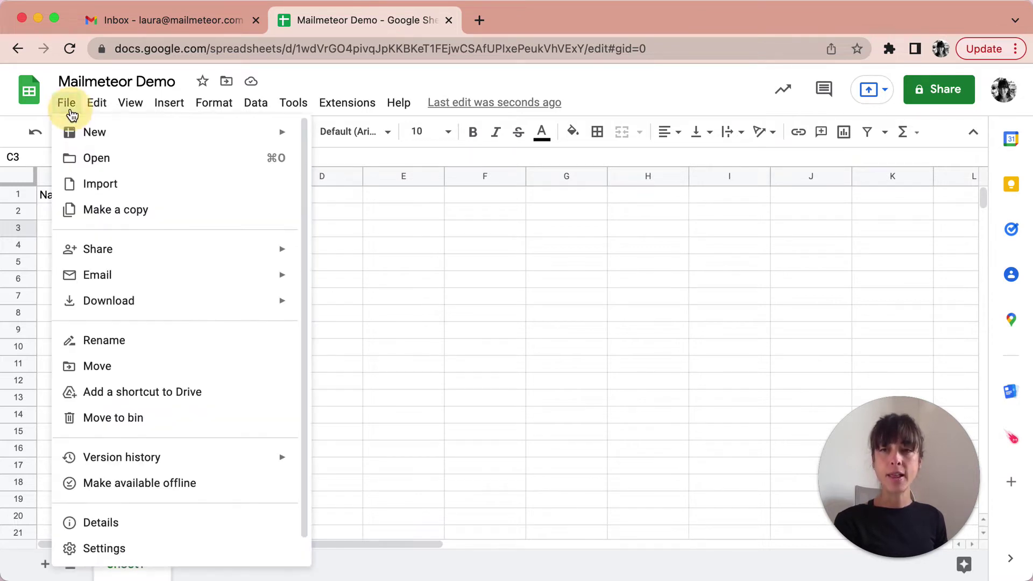
pyautogui.click(103, 184)
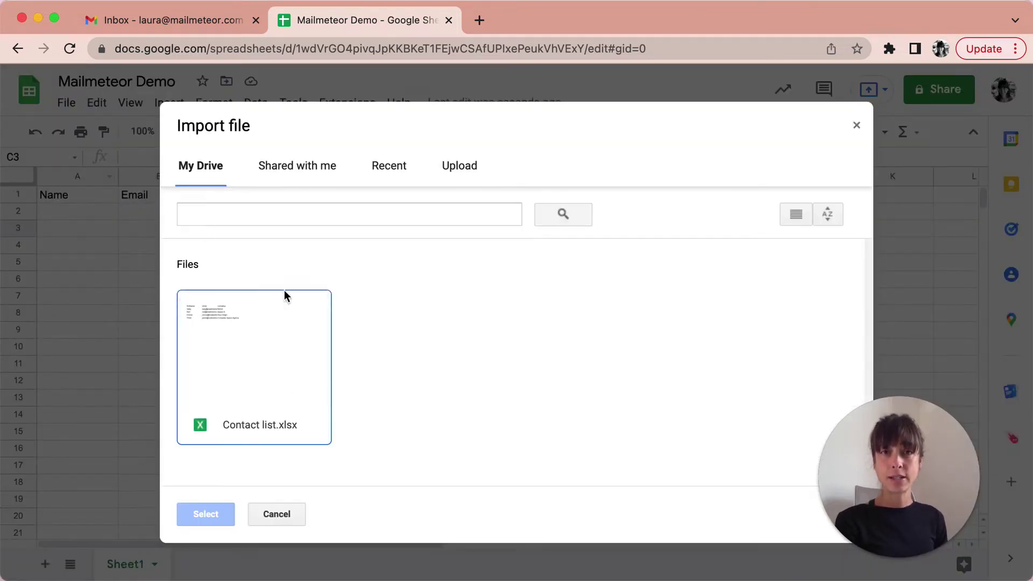
pyautogui.click(257, 363)
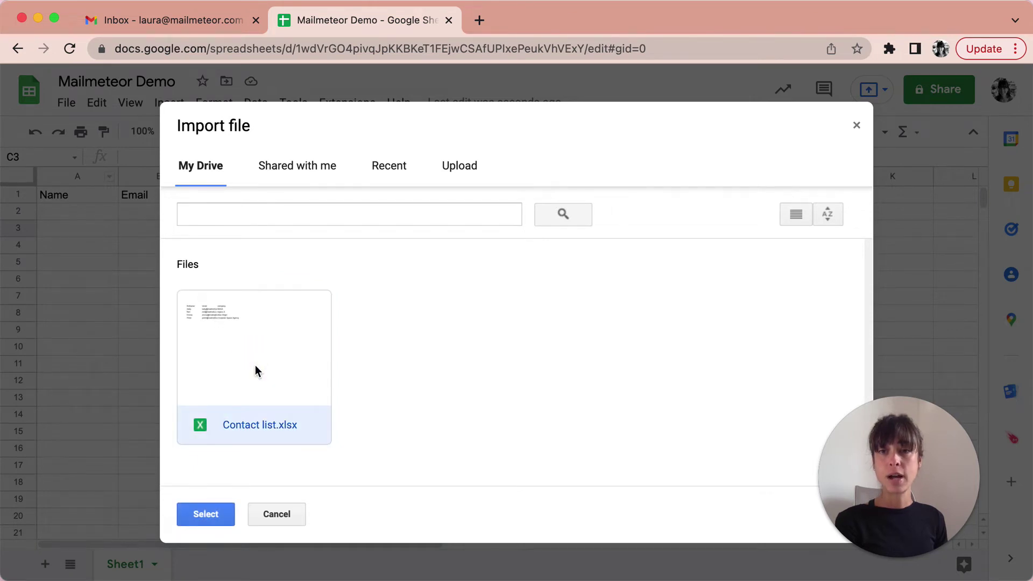
pyautogui.click(207, 517)
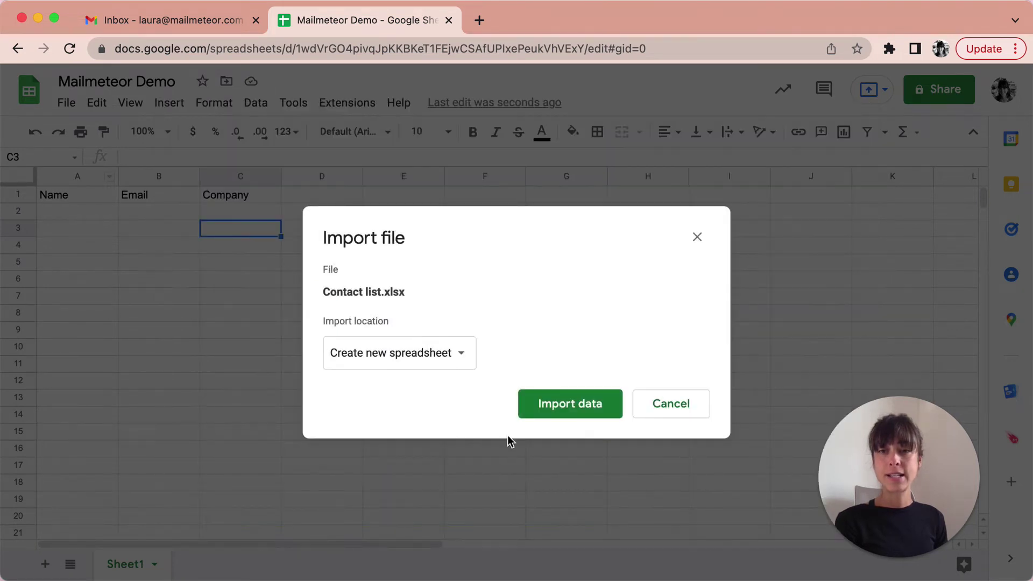
pyautogui.click(560, 404)
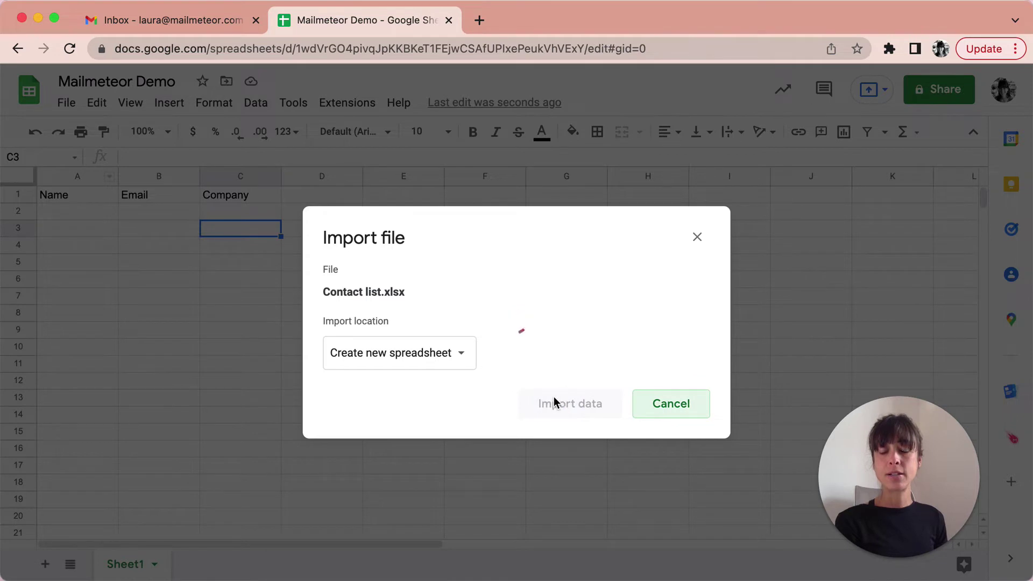
pyautogui.click(495, 322)
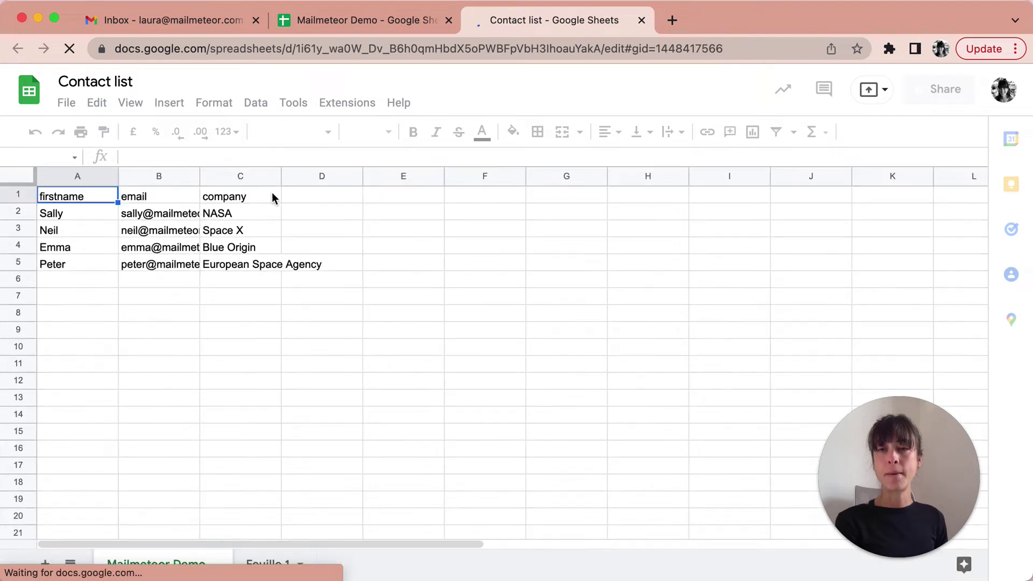
# Step: Add the header 'country' in D1 and USA in D2
pyautogui.click(325, 195)
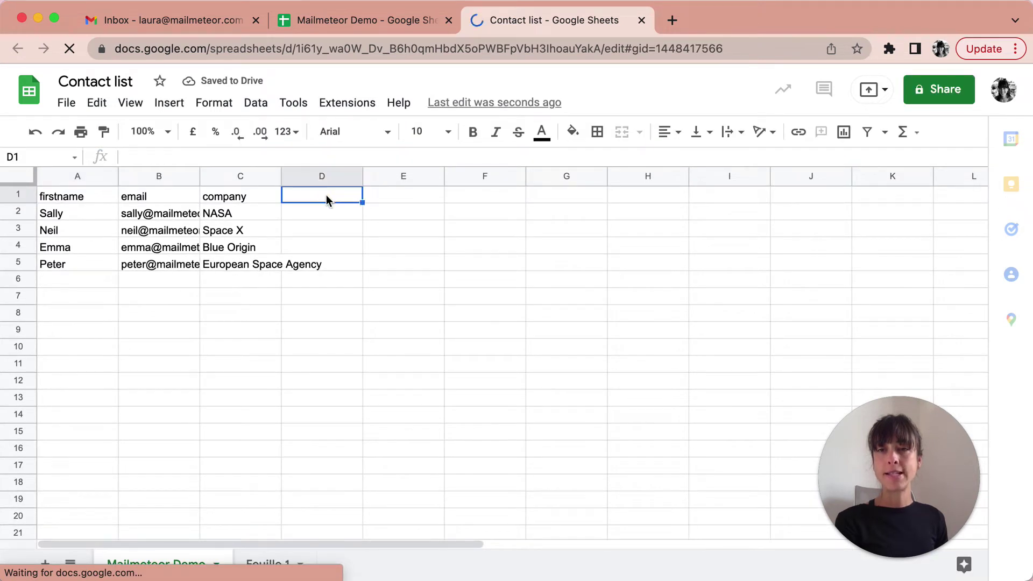
pyautogui.write('country')
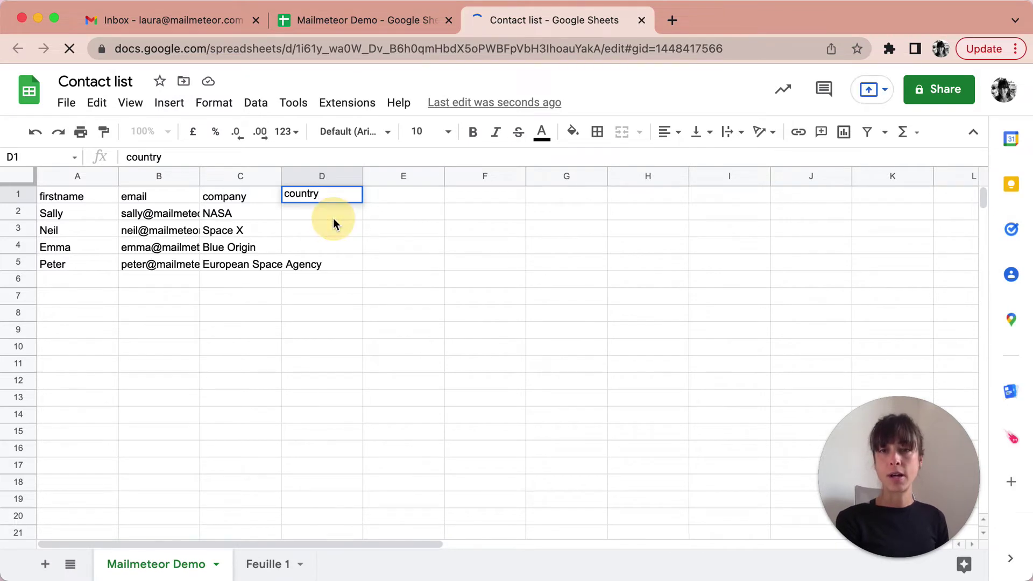
pyautogui.press('Return')
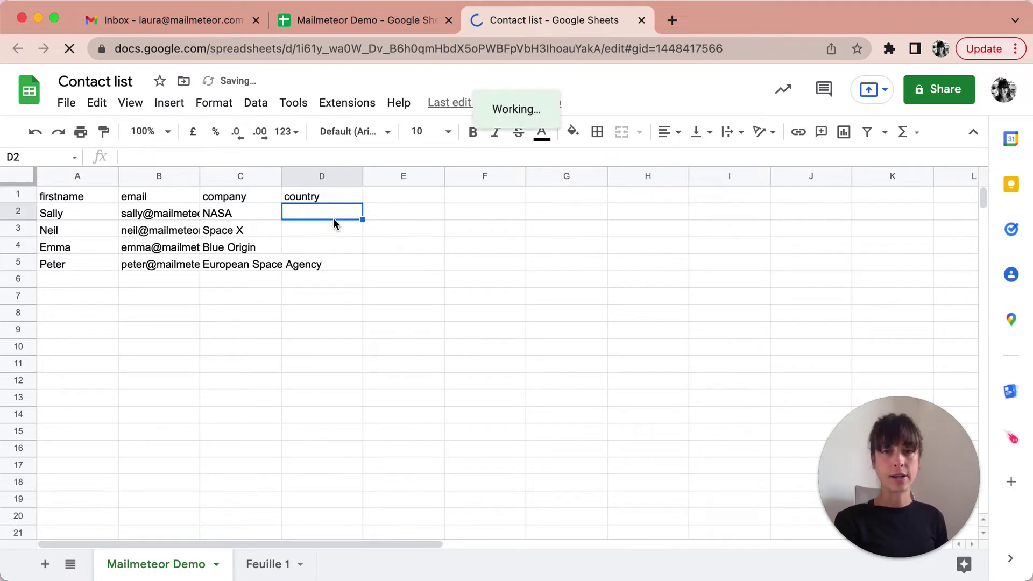
pyautogui.write('USA')
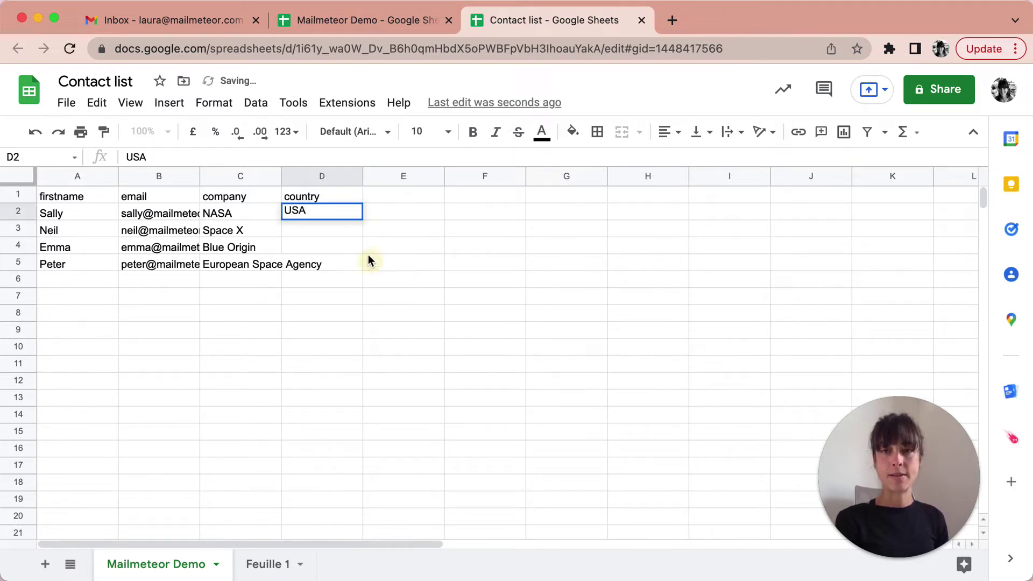
pyautogui.click(369, 259)
# Step: Copy USA into D3 and D4, and enter France in D5
pyautogui.click(333, 207)
pyautogui.hotkey('ctrl', 'c')
pyautogui.click(332, 231)
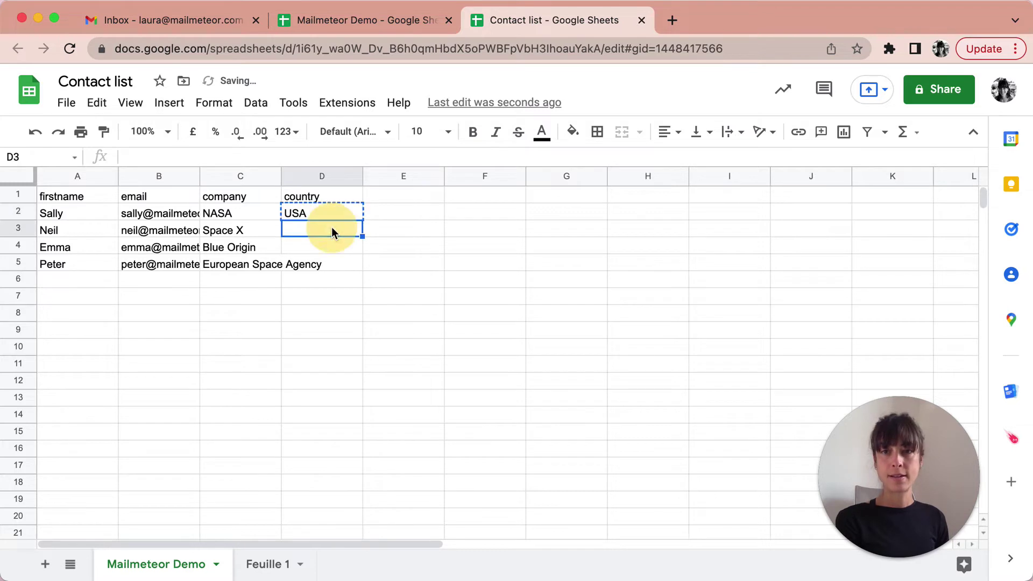
pyautogui.hotkey('ctrl', 'v')
pyautogui.click(325, 248)
pyautogui.hotkey('ctrl', 'v')
pyautogui.click(328, 269)
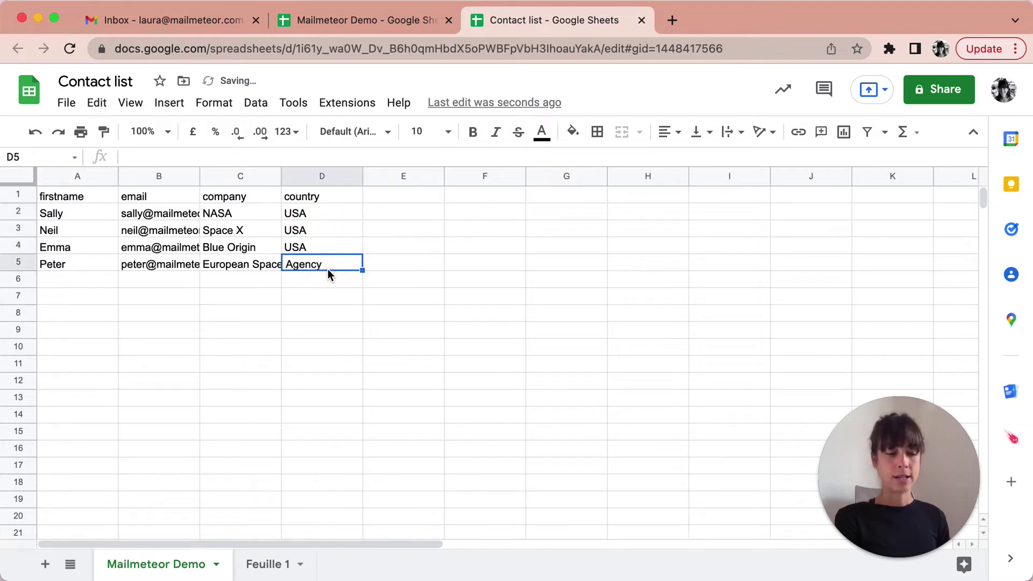
pyautogui.write('France')
pyautogui.click(324, 318)
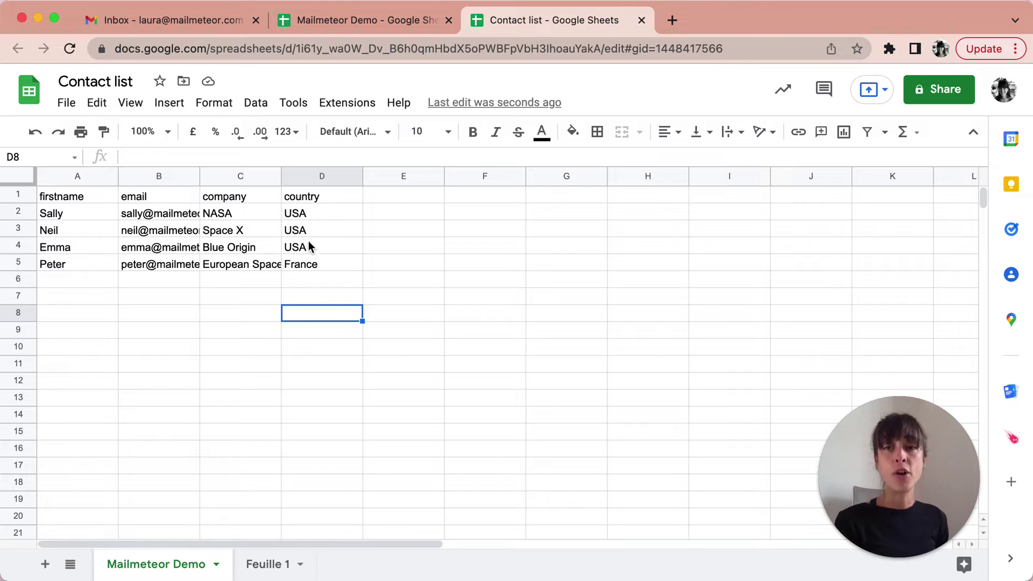
# Step: Select row 5 and hide it, leaving only the three USA contacts visible
pyautogui.click(28, 263)
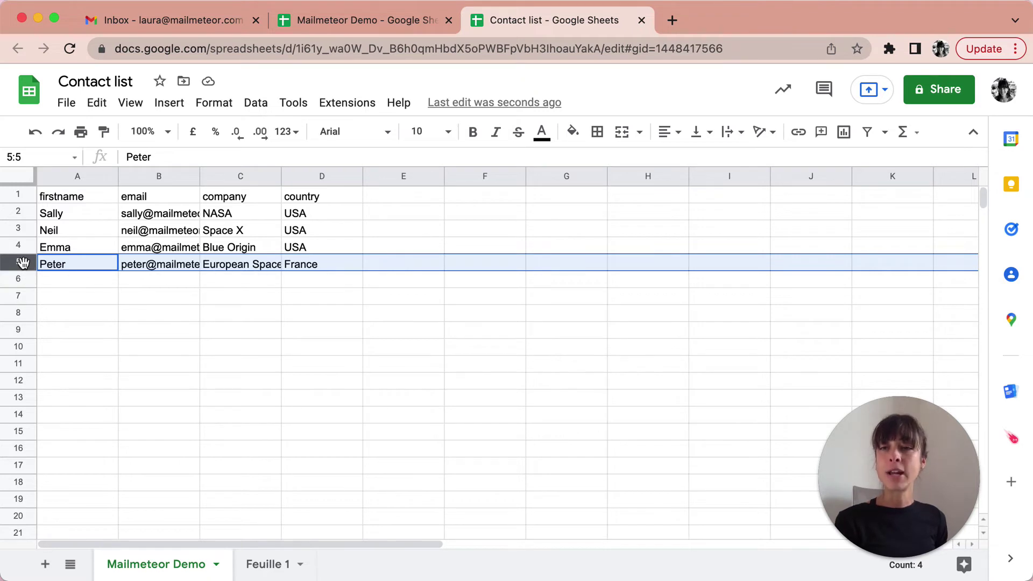
pyautogui.rightClick(24, 264)
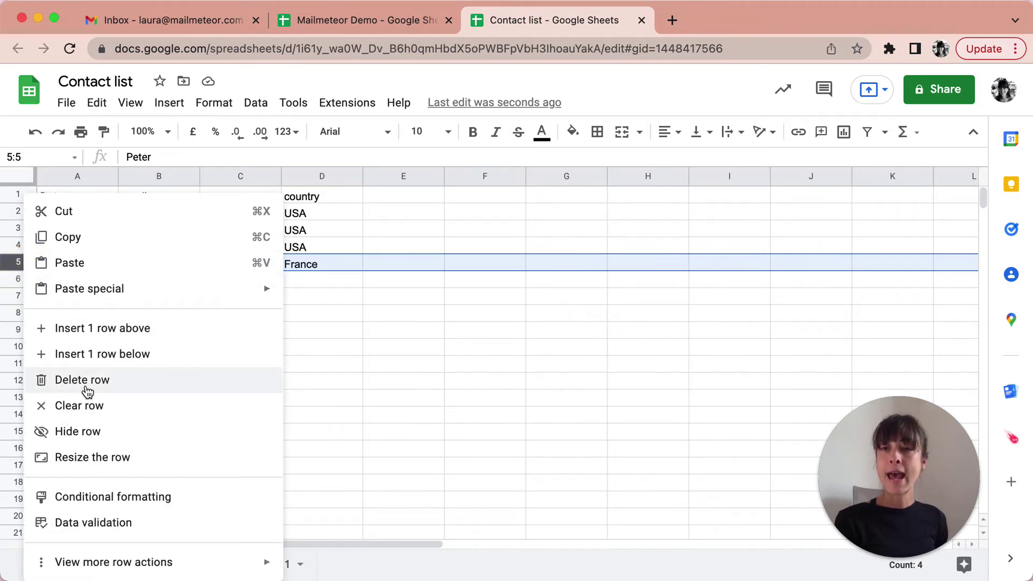
pyautogui.click(102, 431)
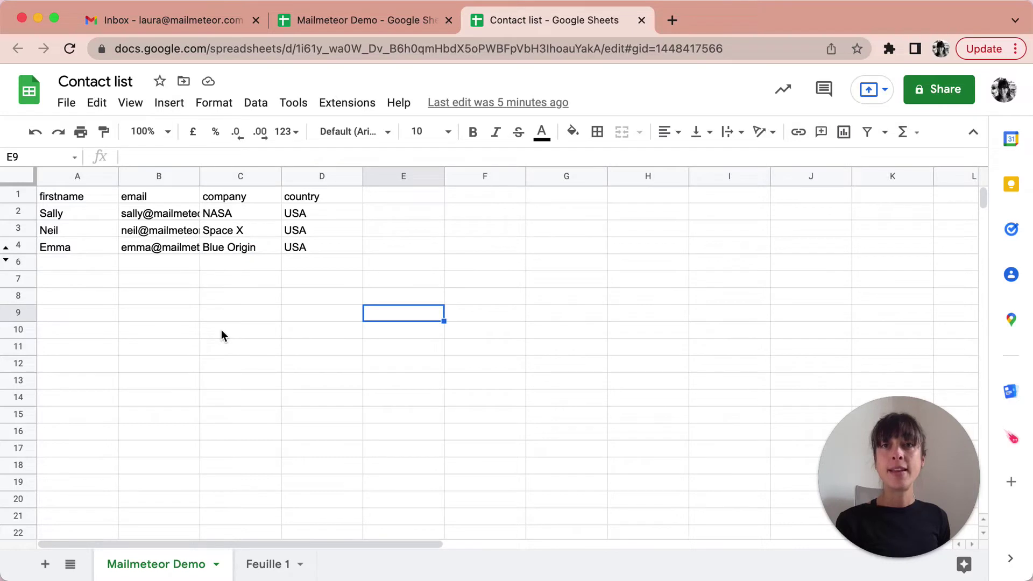
# Step: Launch Mailmeteor for the contact list from the Extensions menu
pyautogui.click(325, 108)
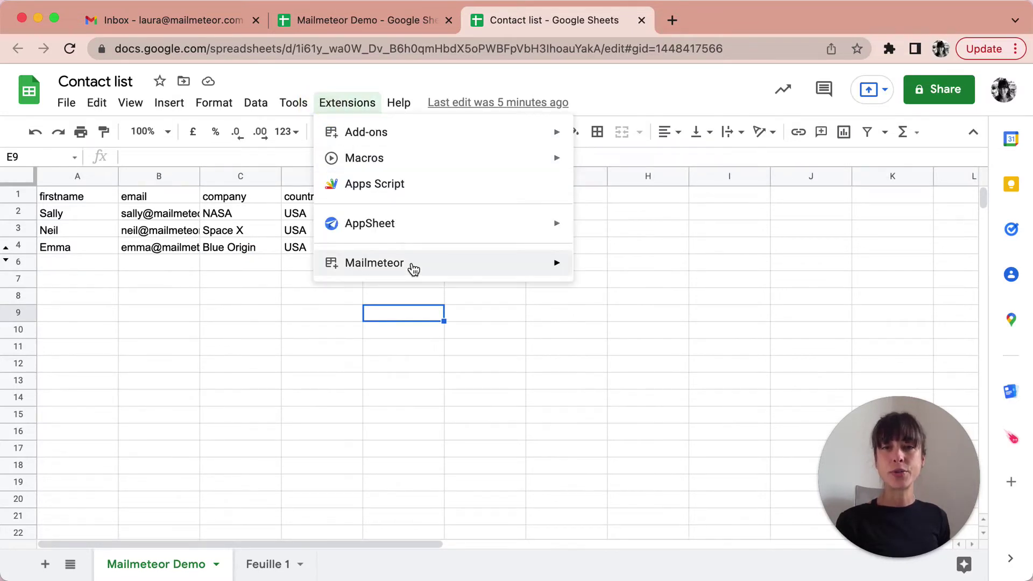
pyautogui.moveTo(411, 268)
pyautogui.click(602, 276)
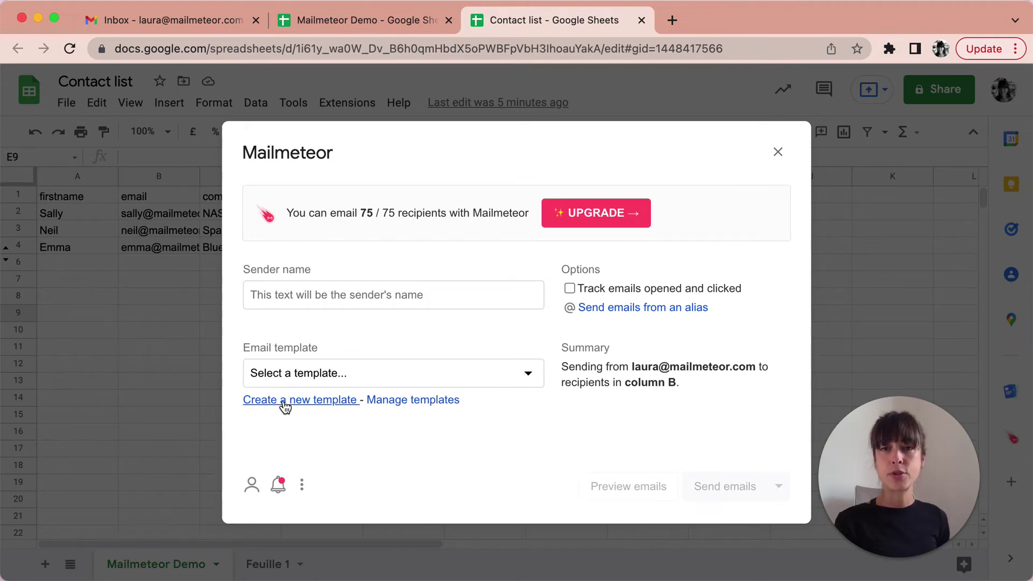
# Step: Create a new template with subject 'Welcome' and paste the welcome message as its body
pyautogui.click(285, 407)
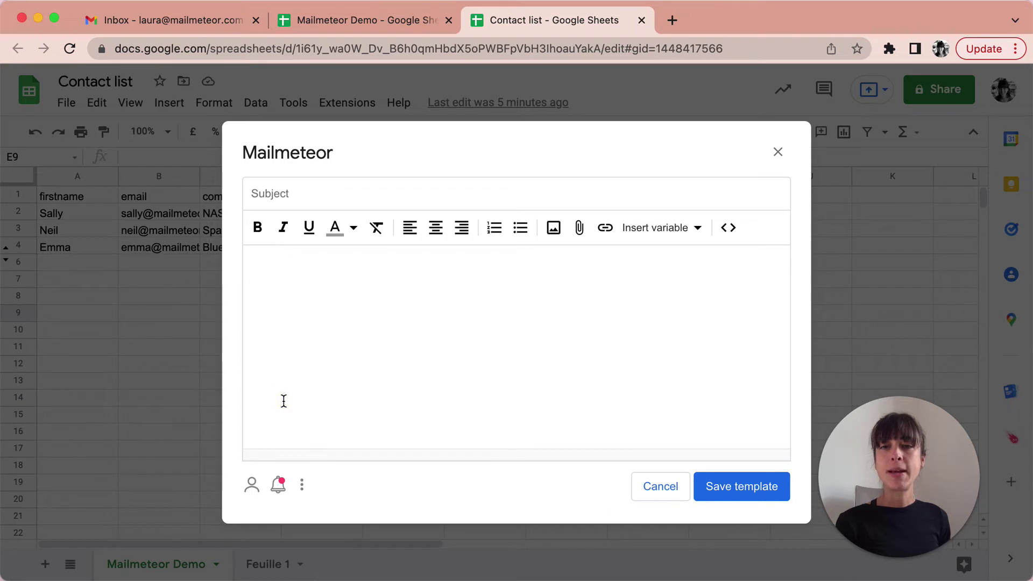
pyautogui.click(280, 191)
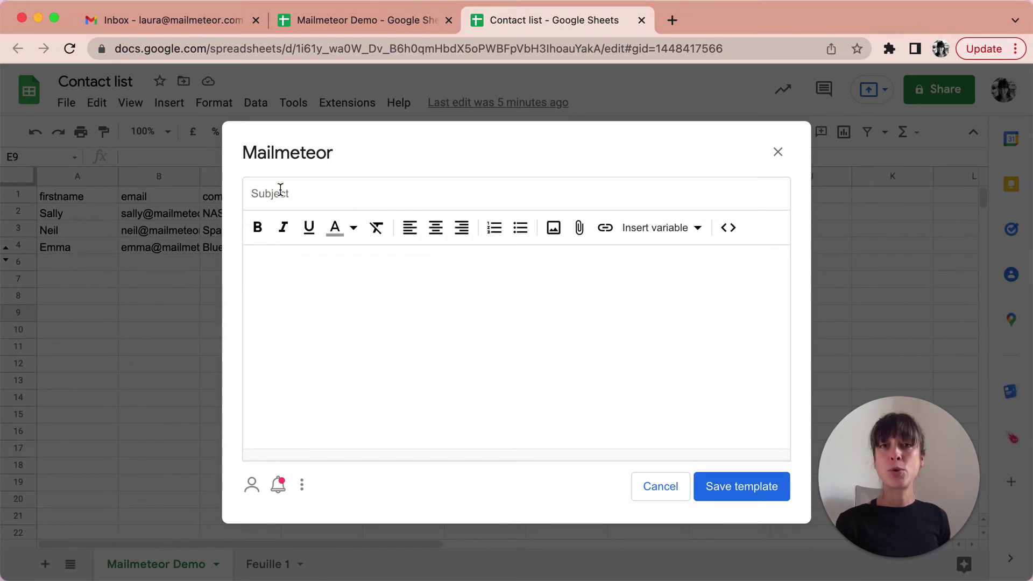
pyautogui.write('Welcome')
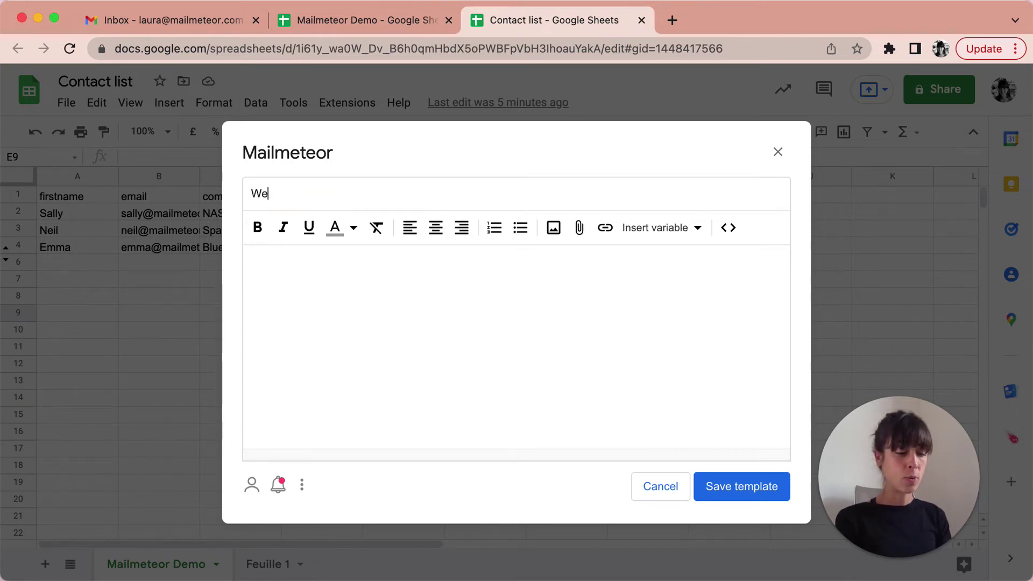
pyautogui.click(337, 277)
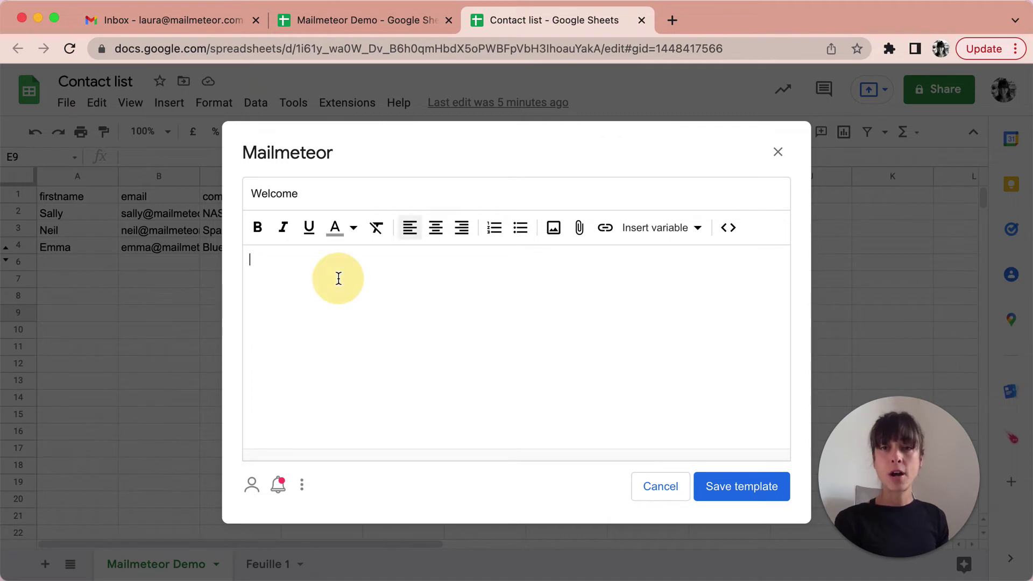
pyautogui.press('super+v')
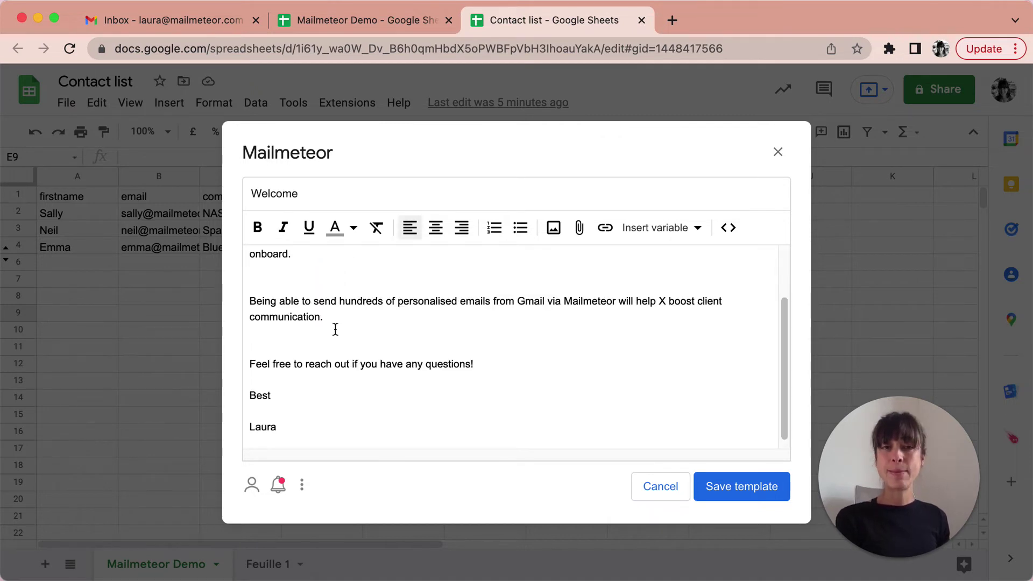
pyautogui.scroll(3, 336, 330)
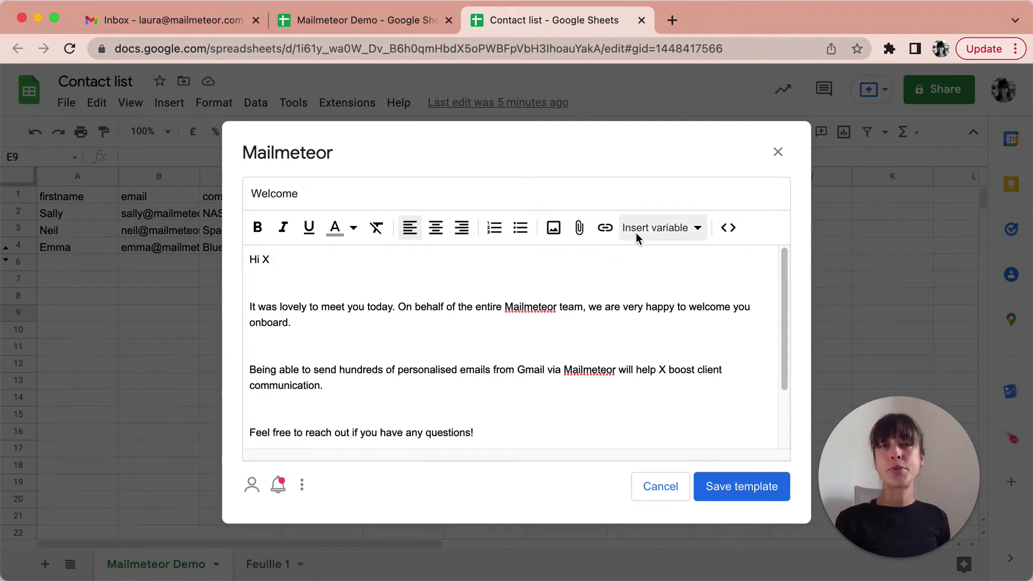
pyautogui.click(271, 259)
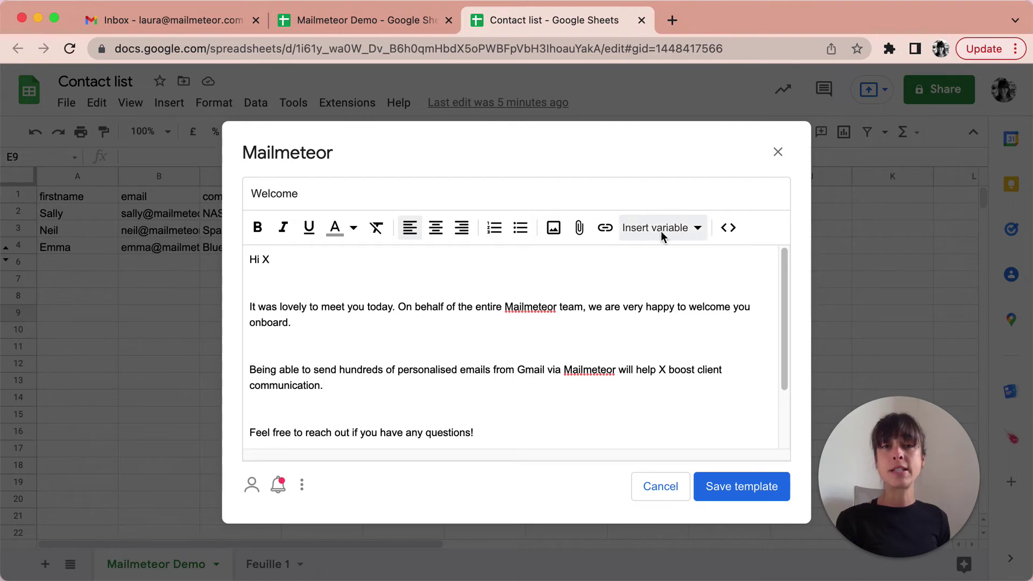
# Step: Replace the greeting X with {{ firstname }} and the X before boost with {{ company }}
pyautogui.doubleClick(265, 260)
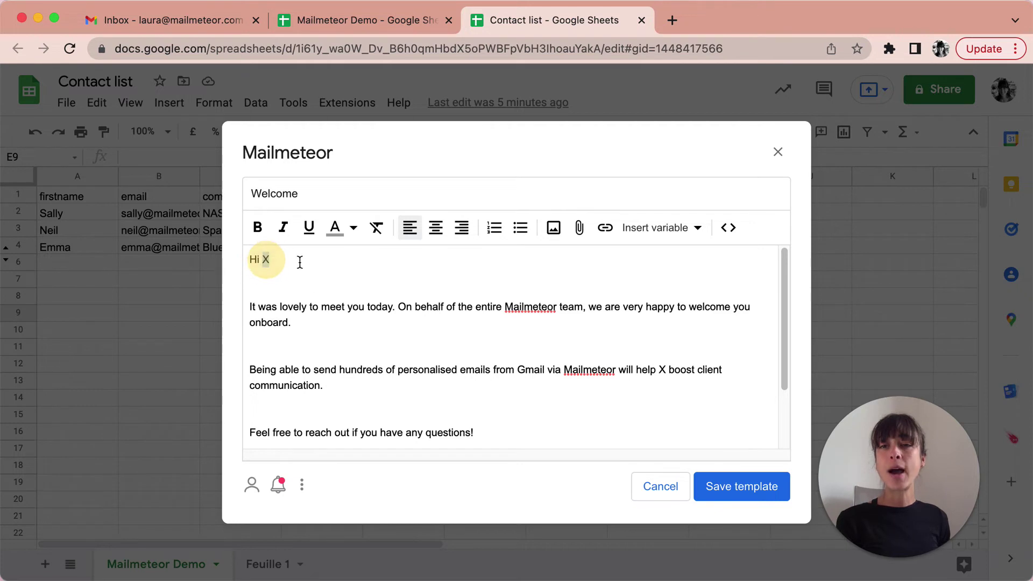
pyautogui.click(672, 225)
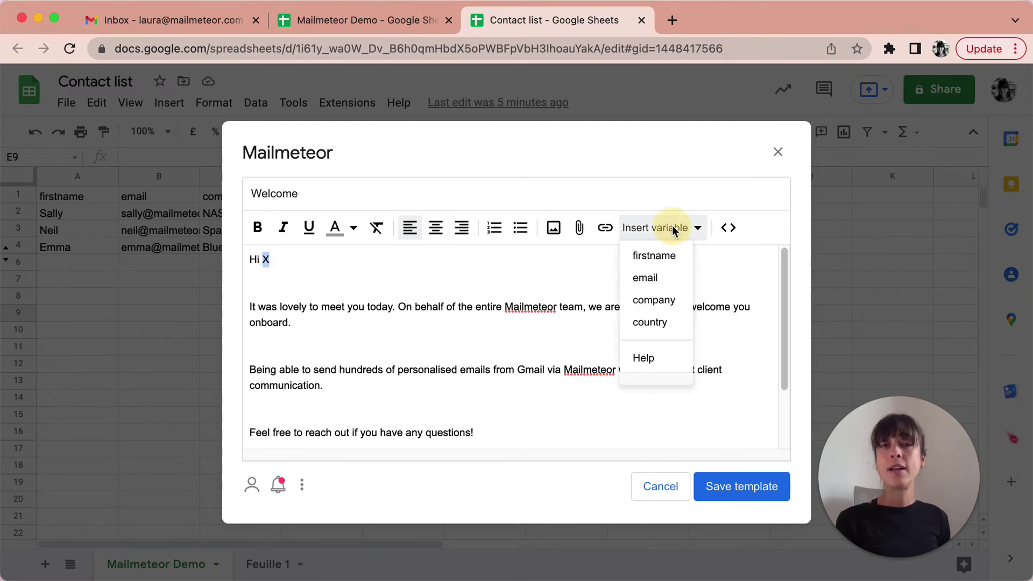
pyautogui.click(660, 261)
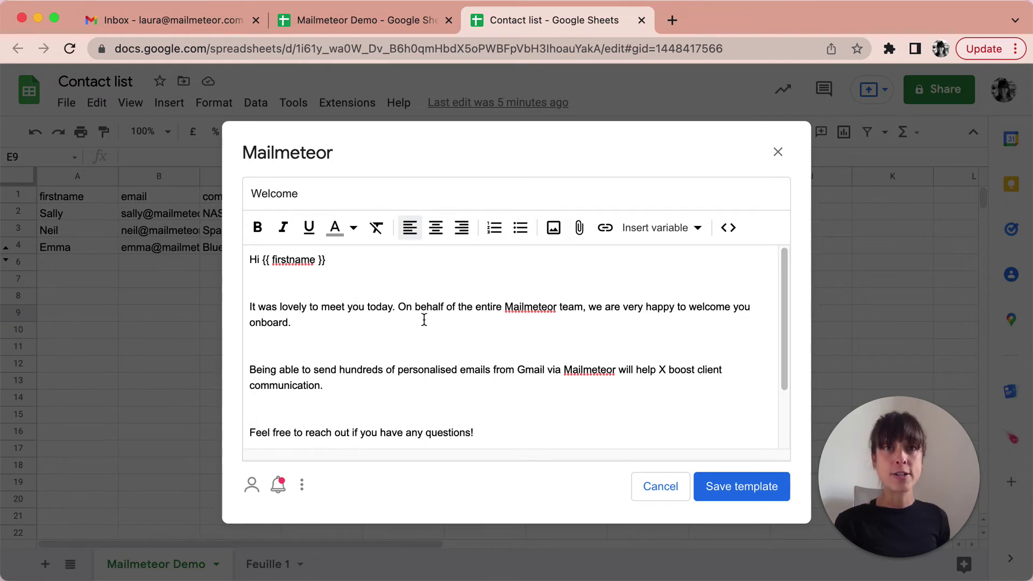
pyautogui.scroll(-3, 430, 330)
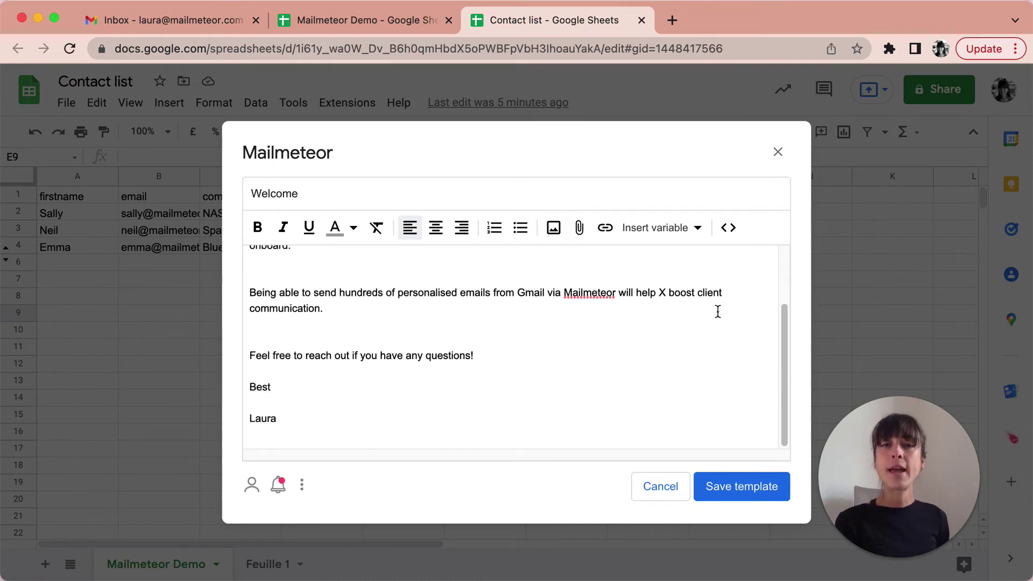
pyautogui.doubleClick(663, 292)
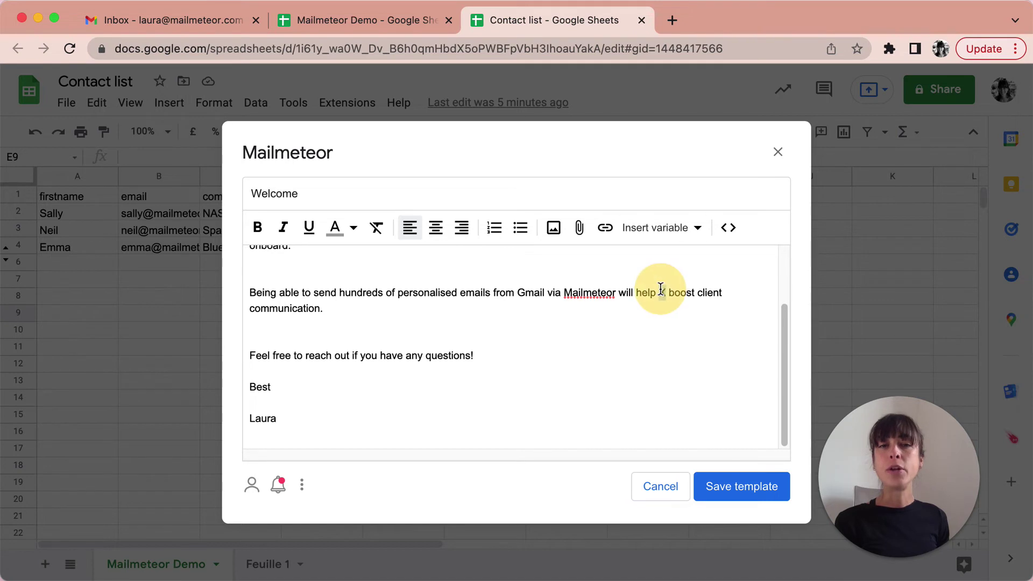
pyautogui.click(667, 227)
pyautogui.click(662, 298)
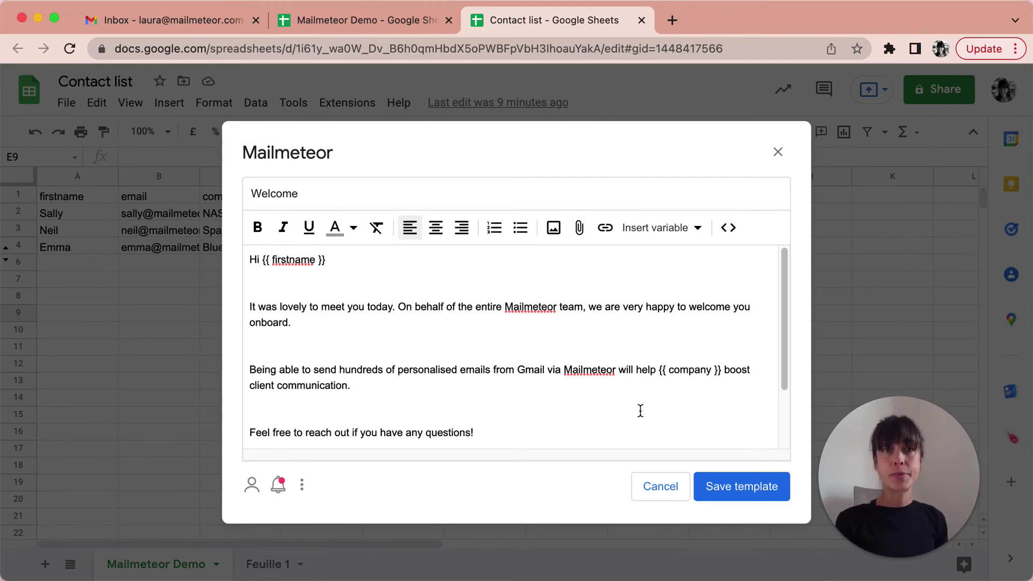
# Step: Save the Welcome template and preview the personalised emails for Sally, then Neil
pyautogui.click(725, 495)
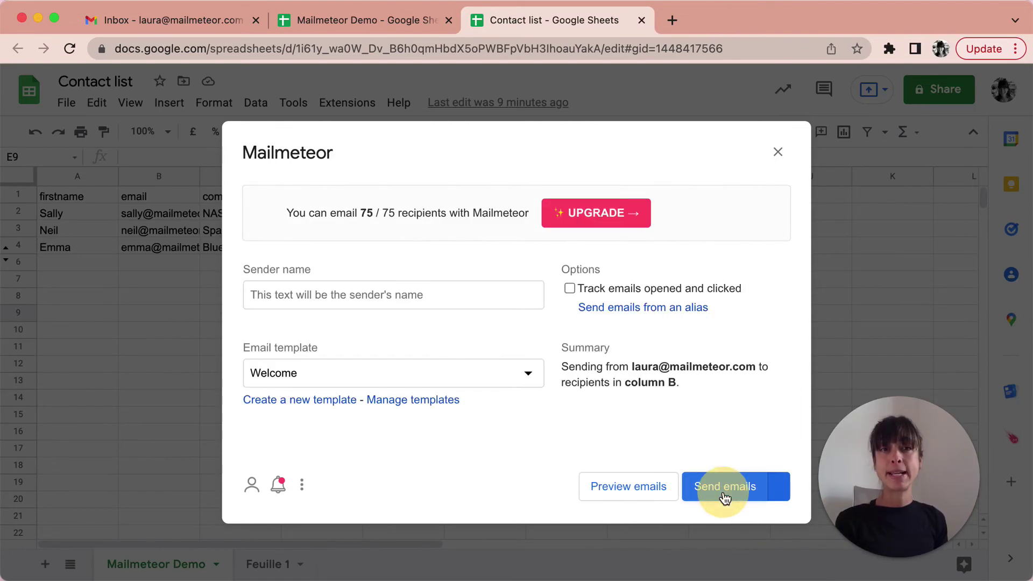
pyautogui.click(635, 489)
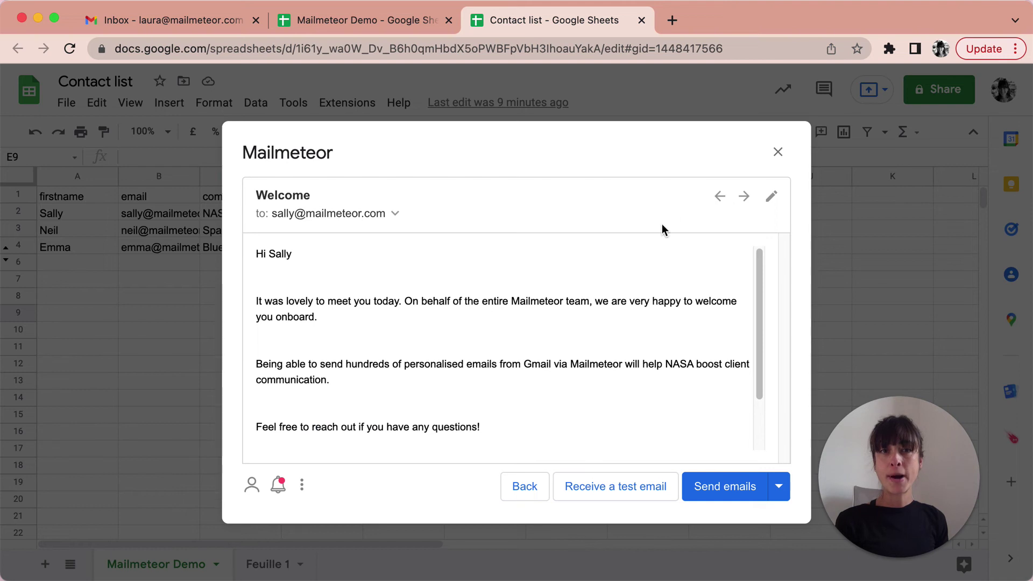
pyautogui.click(746, 197)
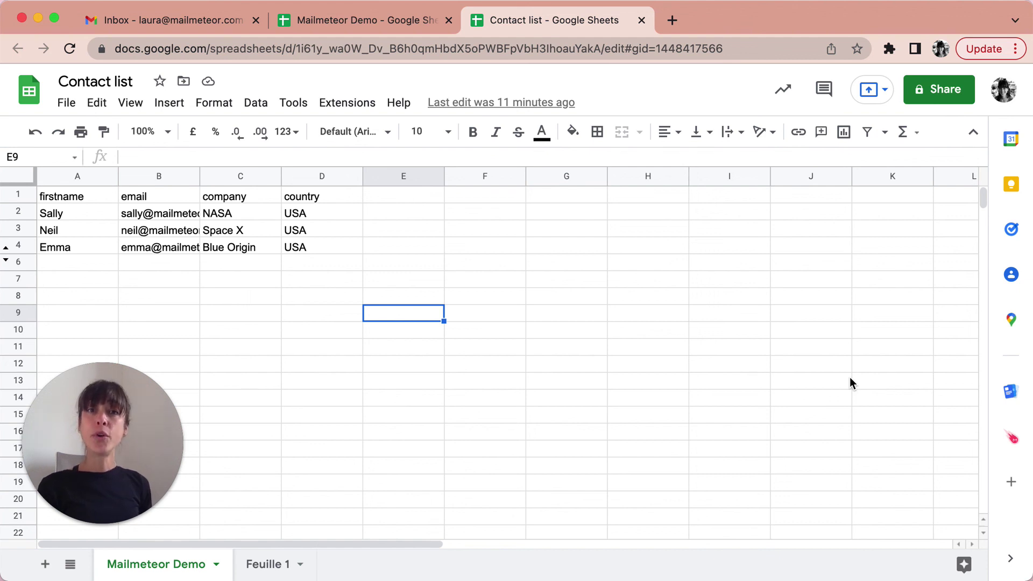
# Step: Open the Mailmeteor side panel and show the Mailmeteor submenu under Extensions
pyautogui.click(1014, 442)
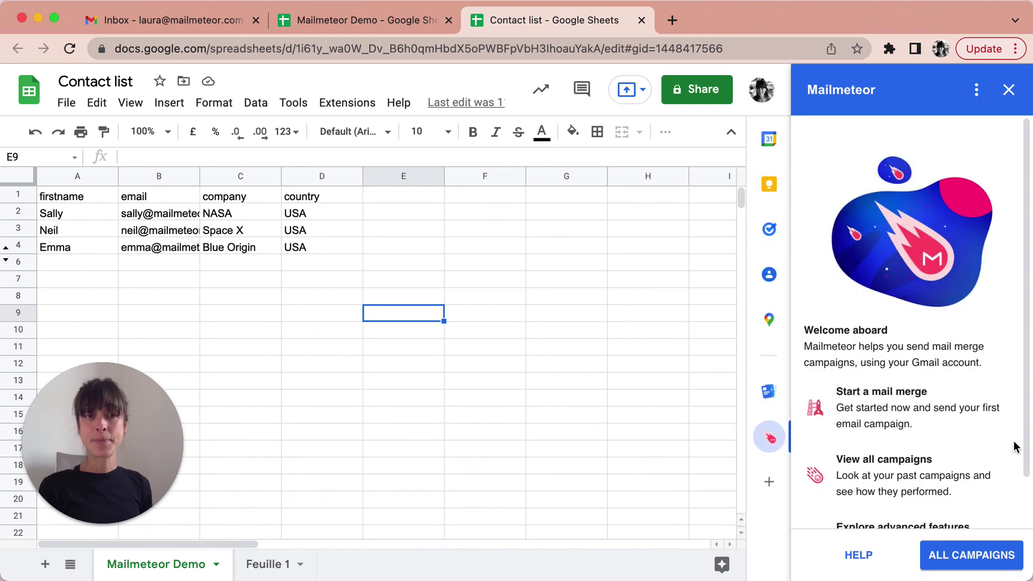
pyautogui.scroll(-1, 932, 455)
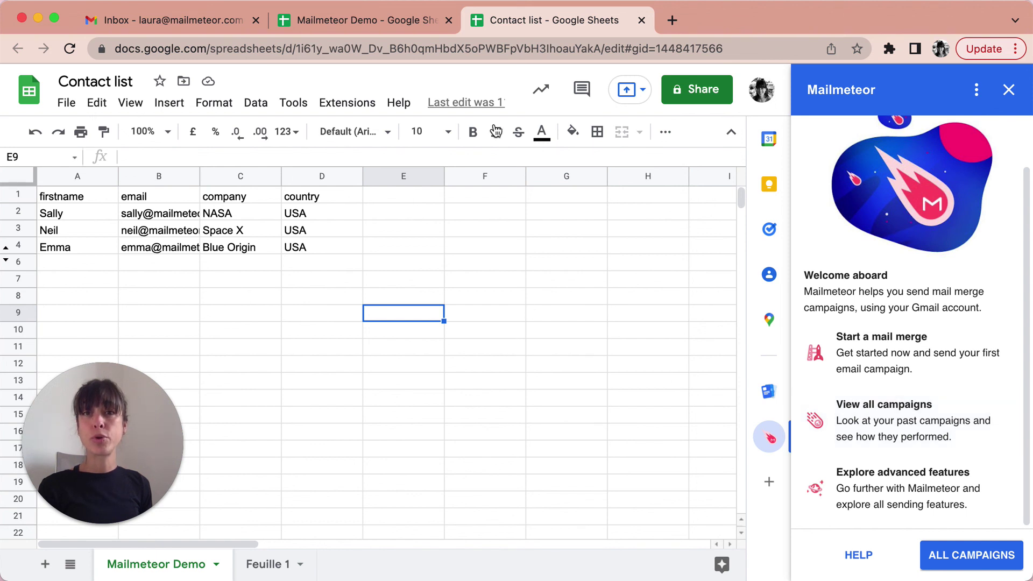
pyautogui.click(358, 111)
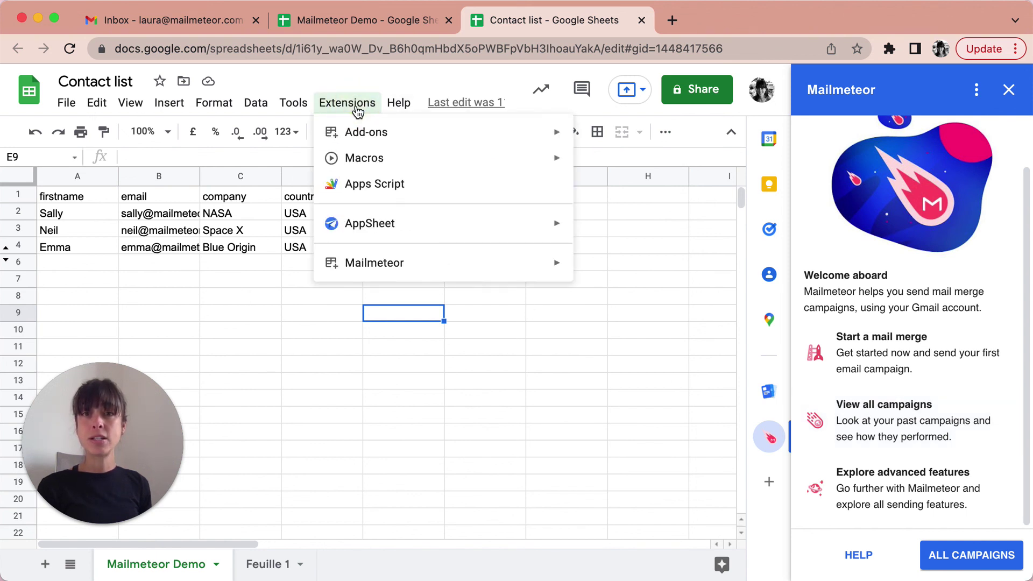
pyautogui.moveTo(390, 264)
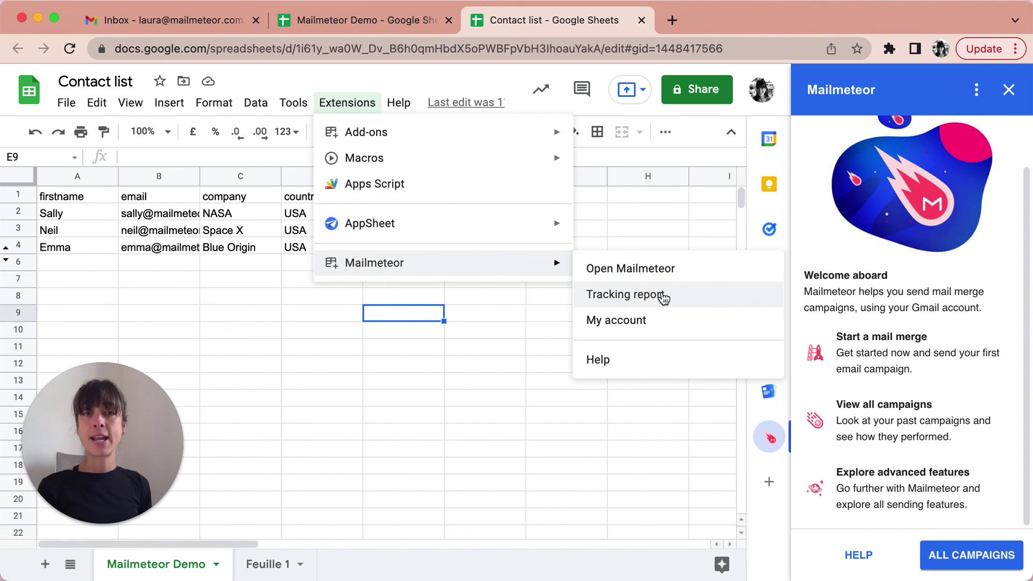